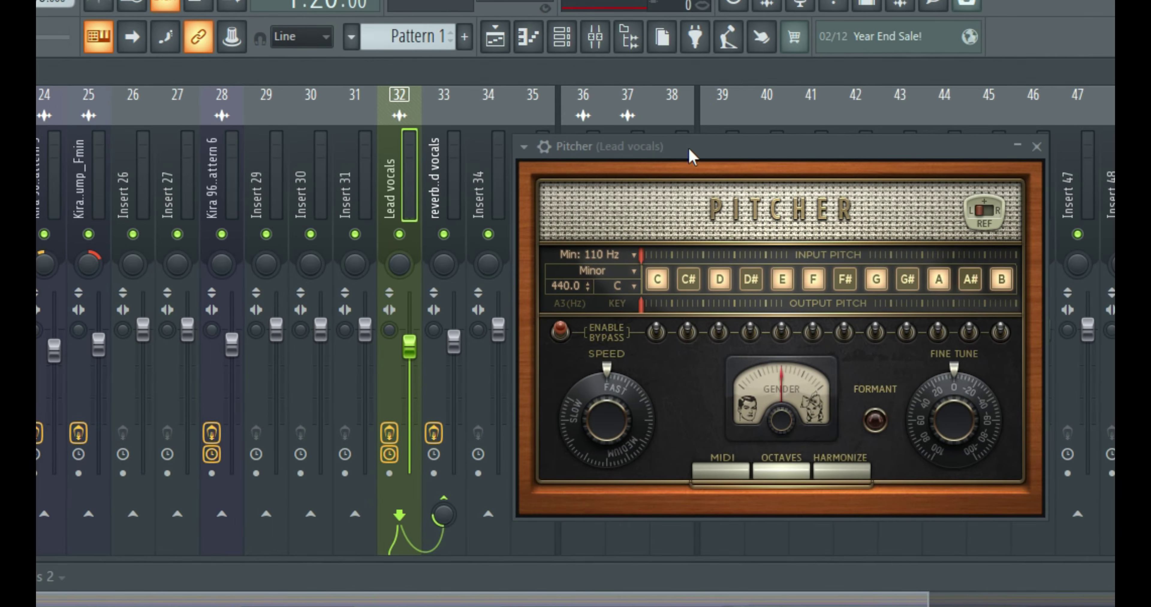
Step: Move the Pitcher window to the lower left, then right so the mixer insert names show
left_click_drag(735, 154, 444, 179)
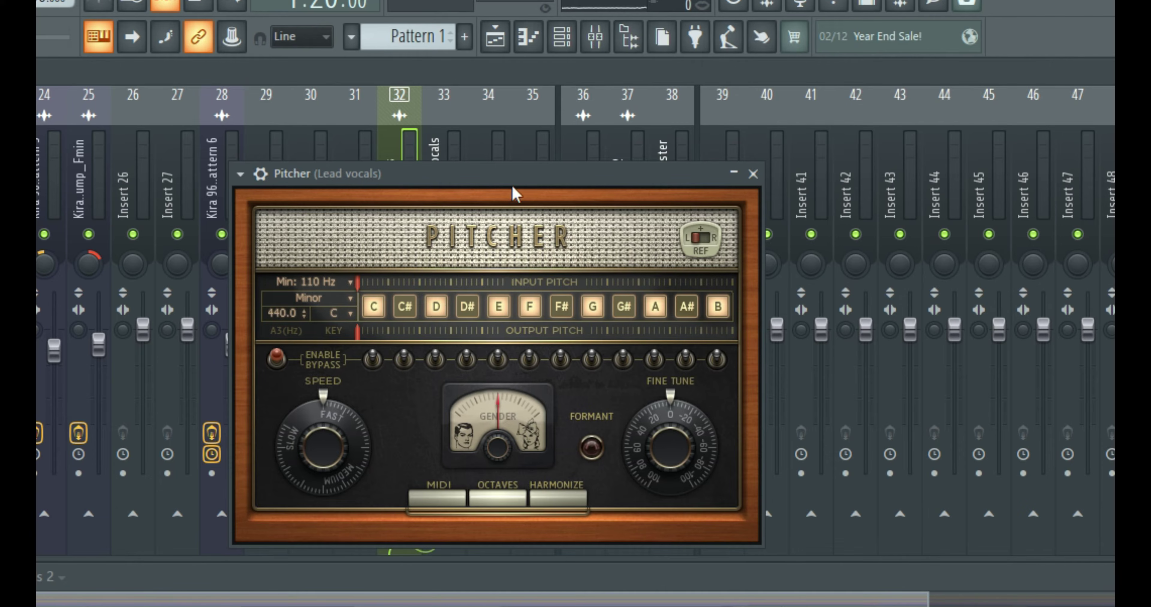
left_click_drag(490, 181, 649, 371)
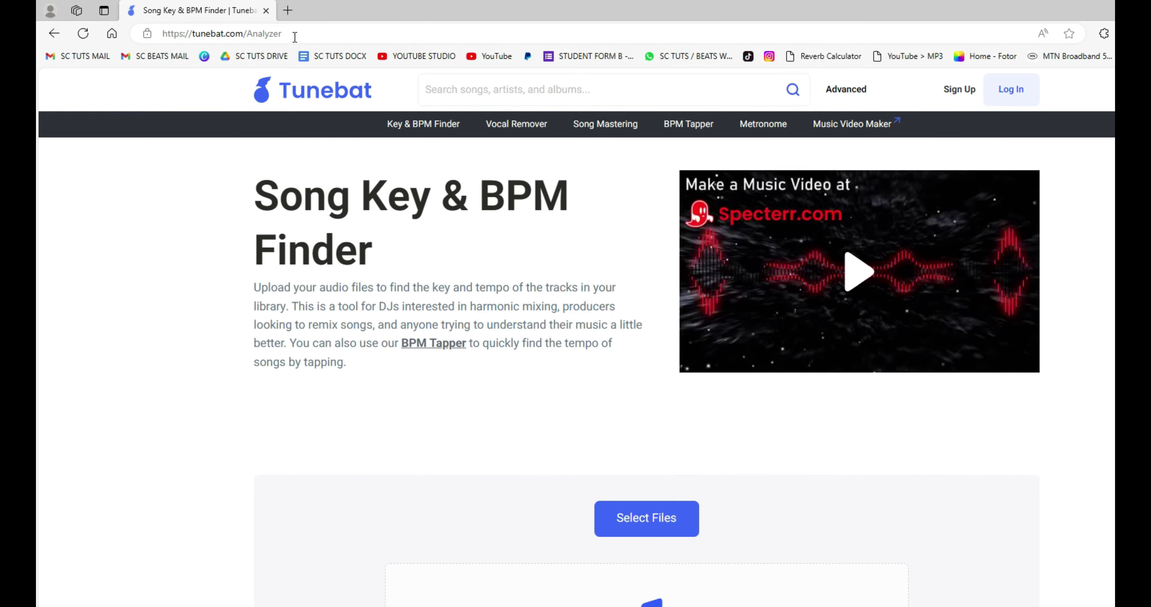
scroll(310, 208, "down", 4)
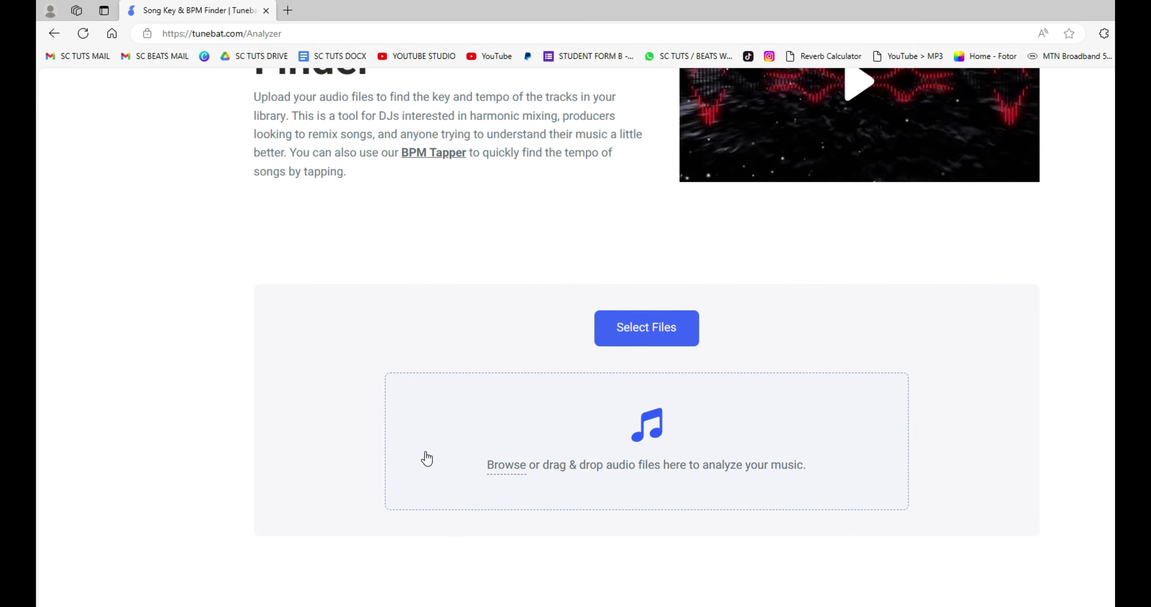
scroll(425, 459, "up", 4)
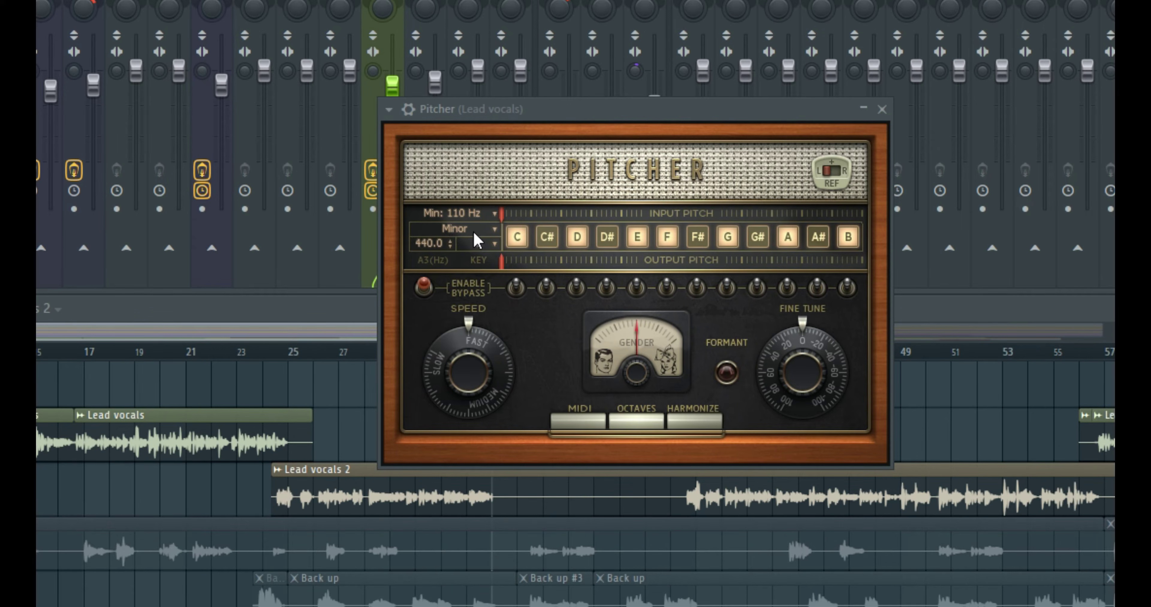
Step: Set Pitcher's correction key to F Minor, then reopen the Pitcher window and move it up into view
left_click(474, 245)
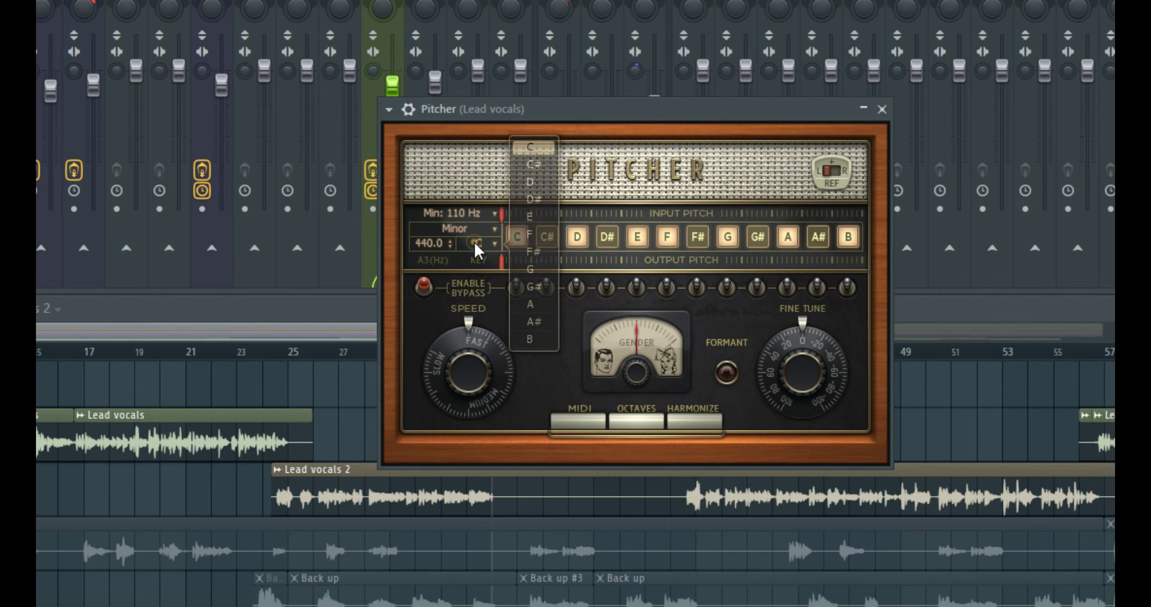
left_click(530, 234)
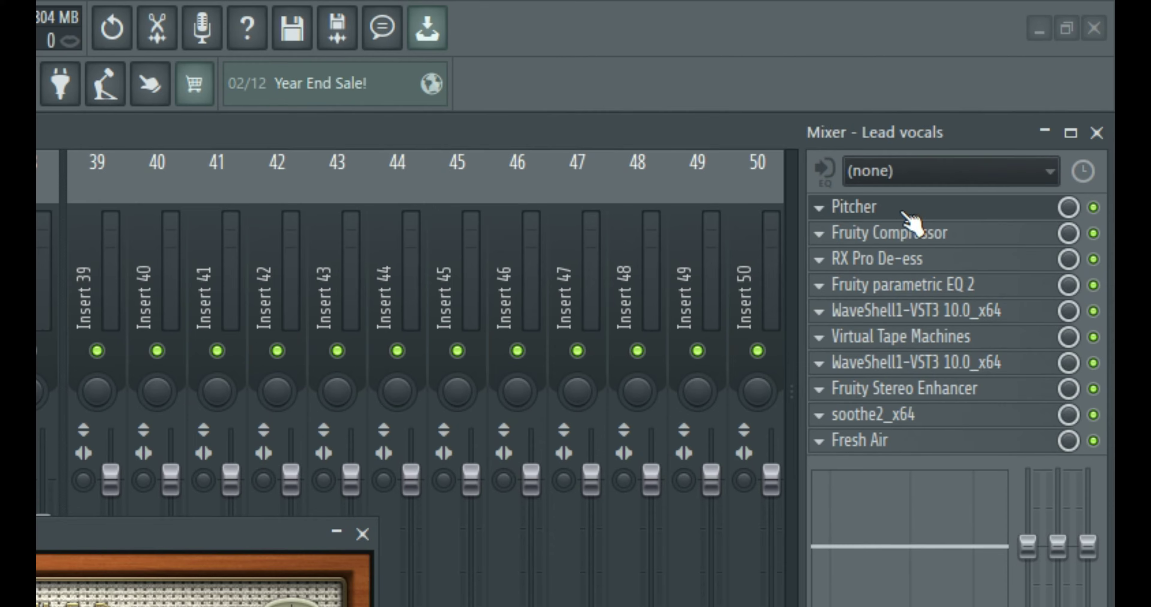
left_click(893, 207)
left_click_drag(58, 544, 576, 95)
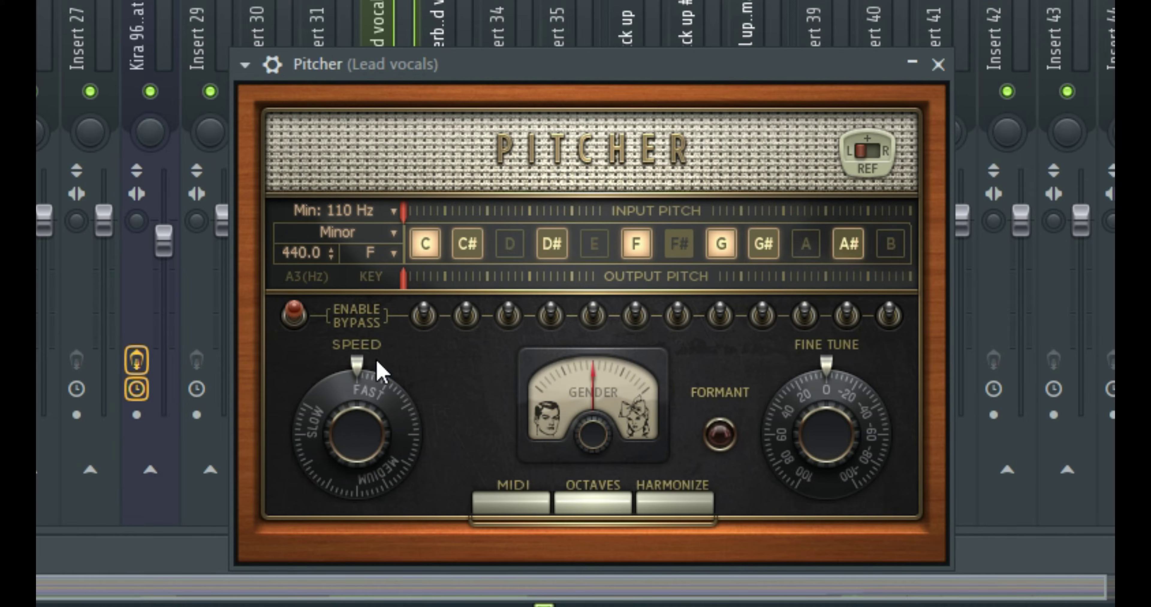
Step: Reveal Pitcher's wrapper header with power and mix level settings, then bypass the effect
left_click_drag(467, 73, 510, 95)
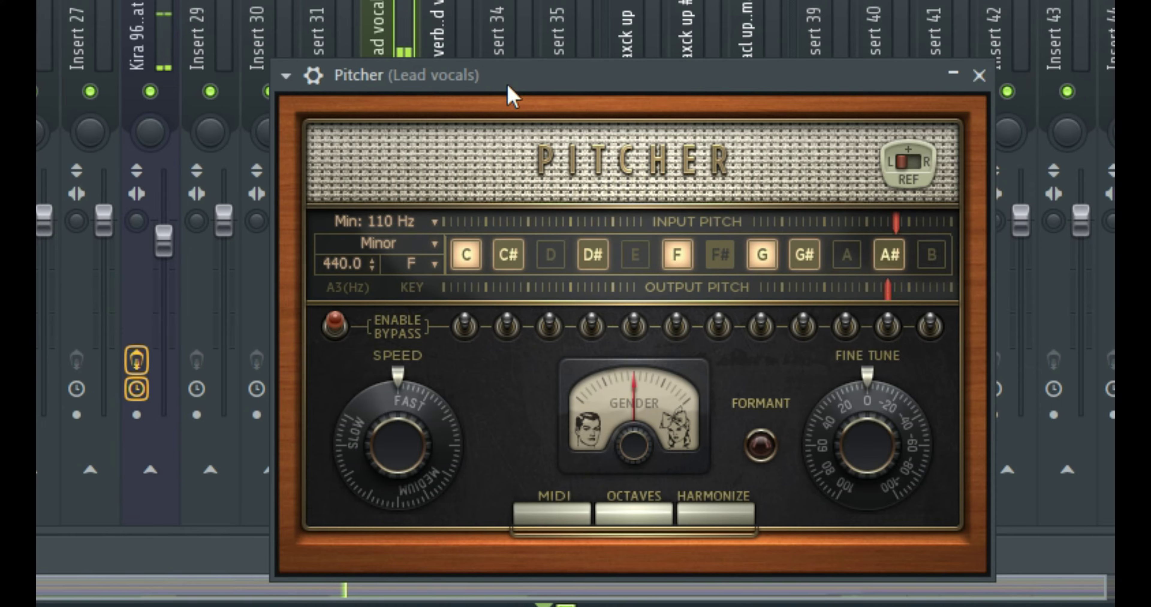
left_click(312, 75)
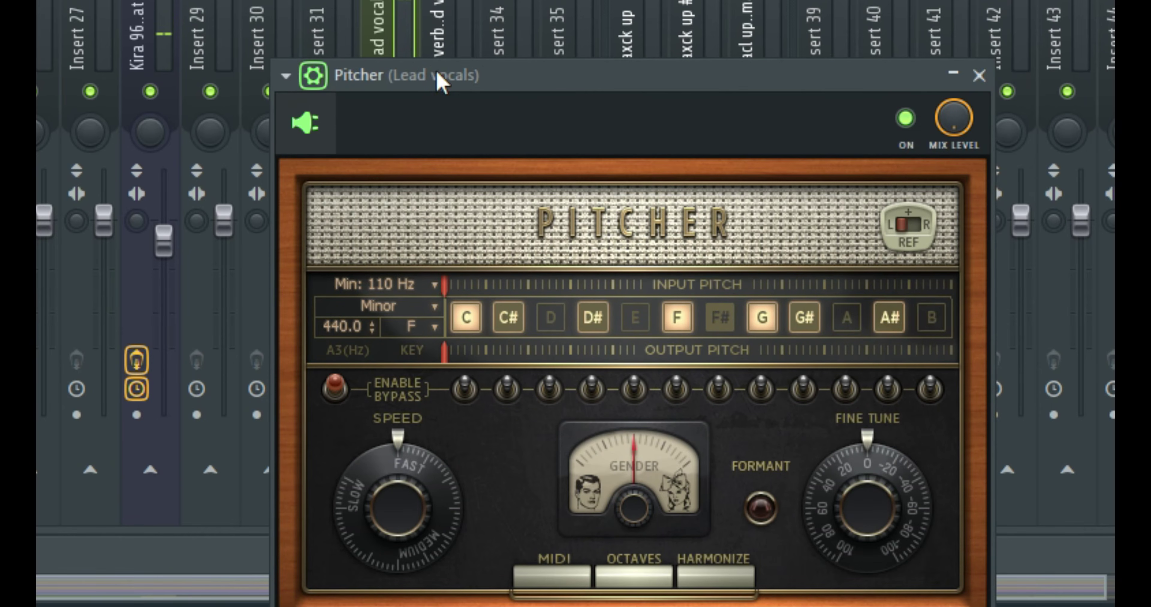
left_click_drag(438, 82, 452, 88)
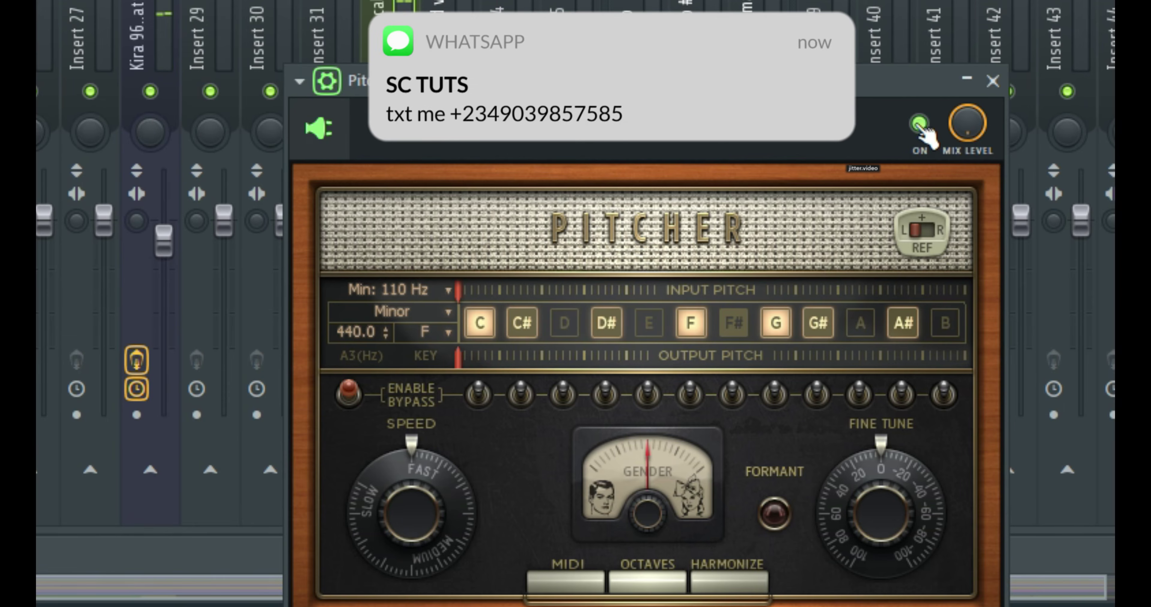
left_click(918, 124)
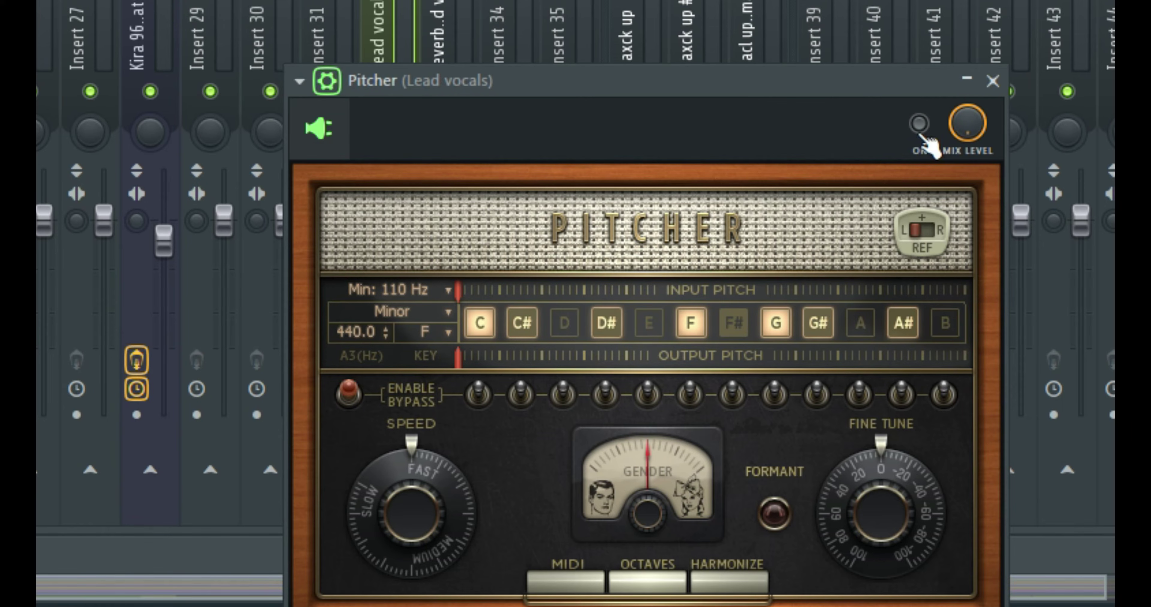
Step: Re-enable Pitcher and sweep the SPEED knob during playback, leaving it near Medium
left_click(917, 124)
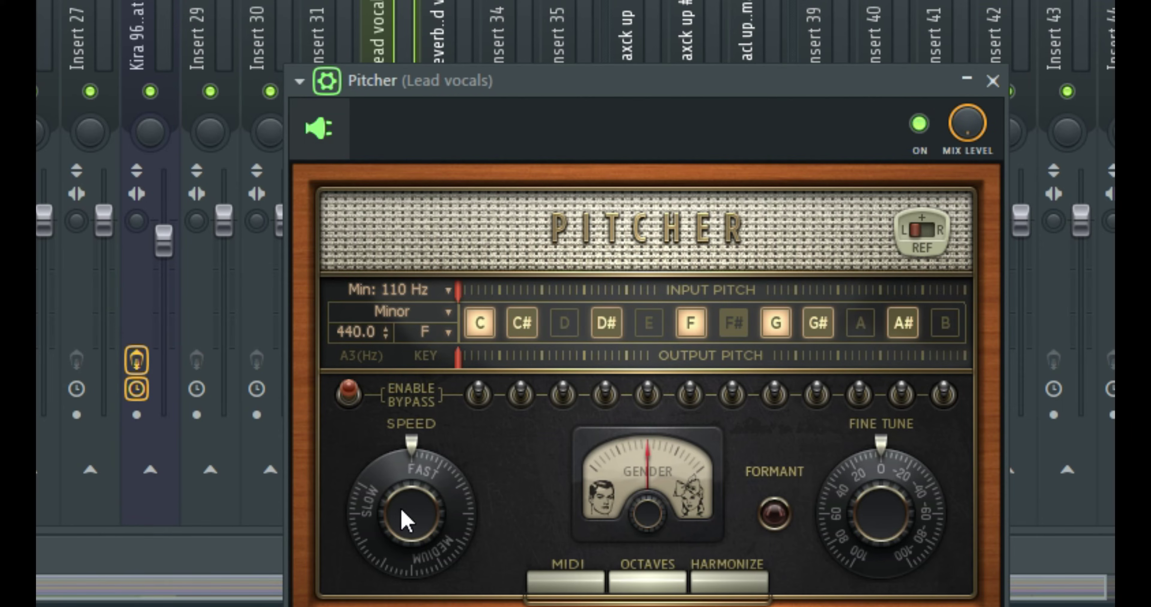
left_click_drag(404, 513, 404, 578)
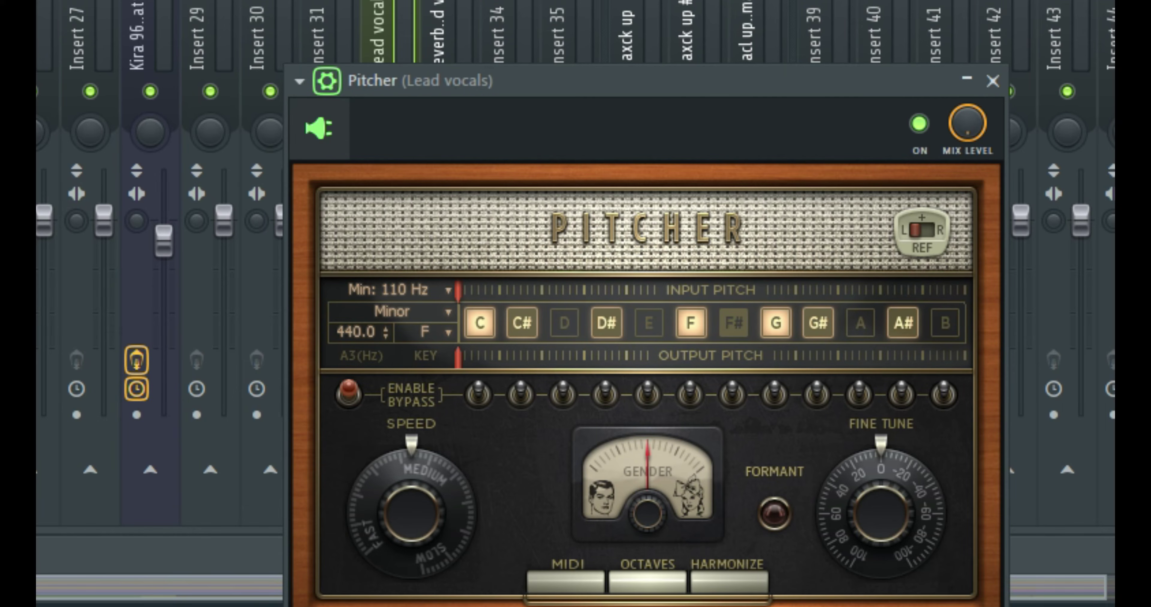
mouse_move(403, 578)
left_mouse_down()
mouse_move(403, 556)
mouse_move(403, 578)
left_mouse_up()
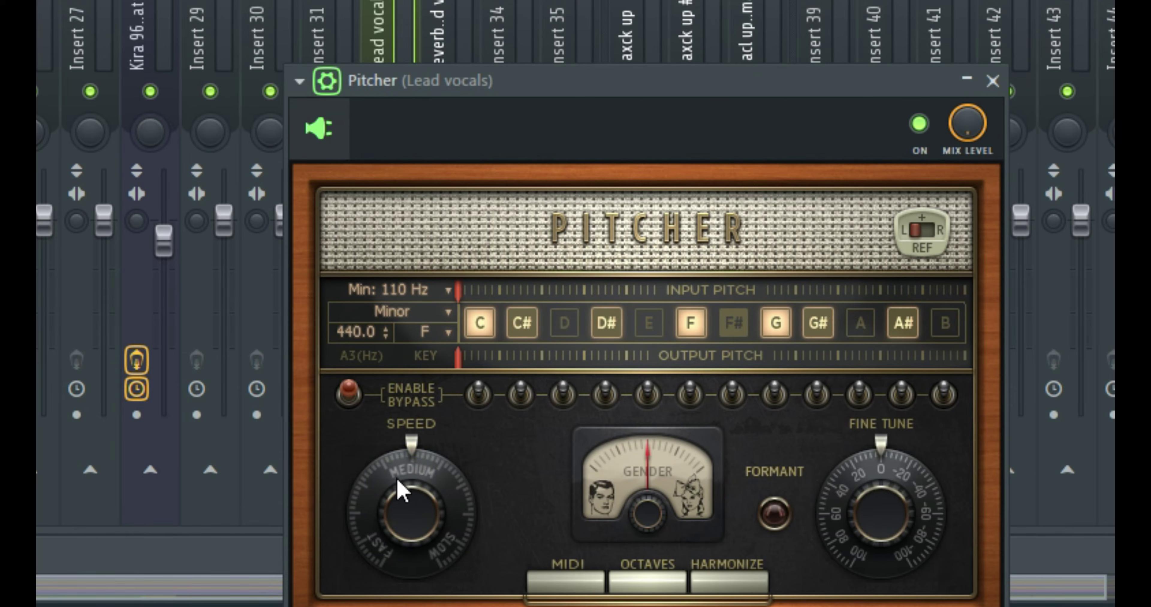
left_click_drag(647, 87, 663, 36)
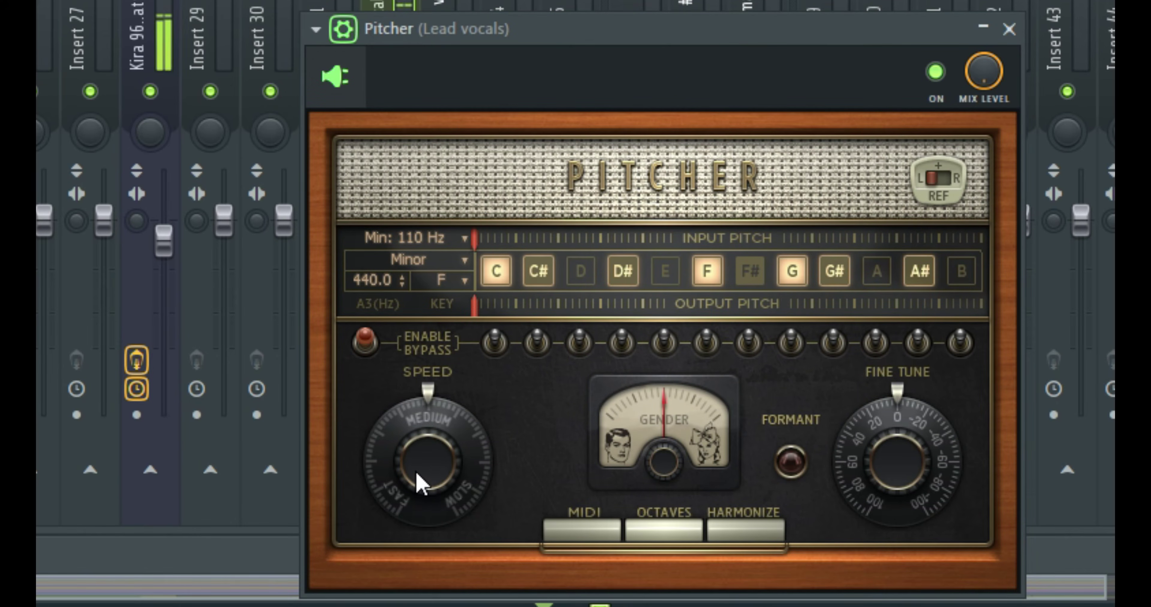
left_click_drag(424, 477, 424, 431)
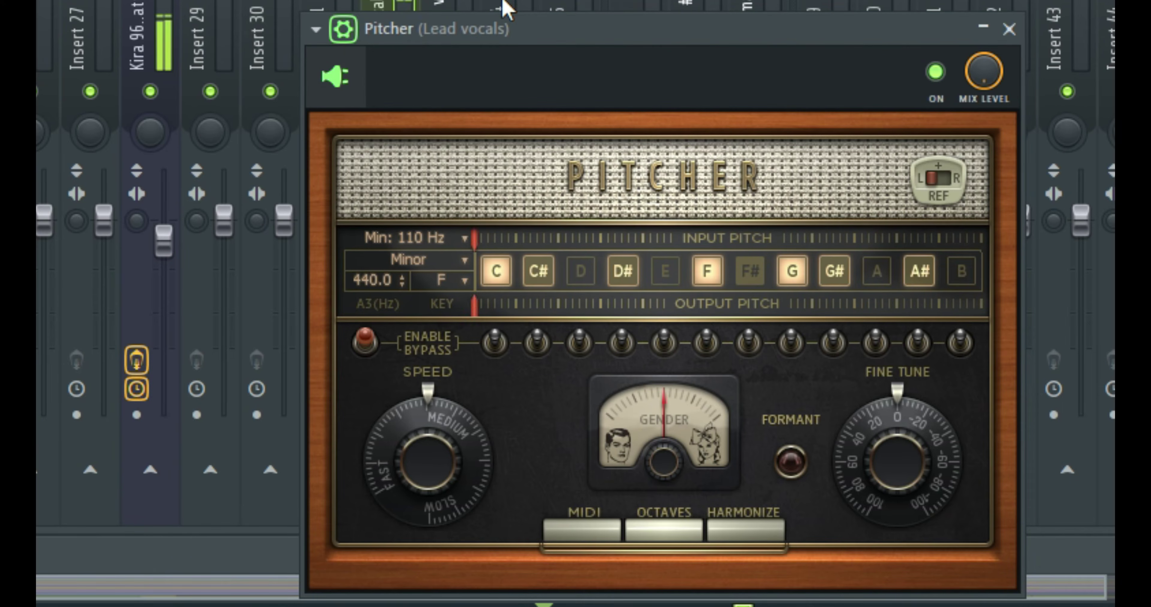
left_click(493, 29)
left_click_drag(426, 475, 426, 444)
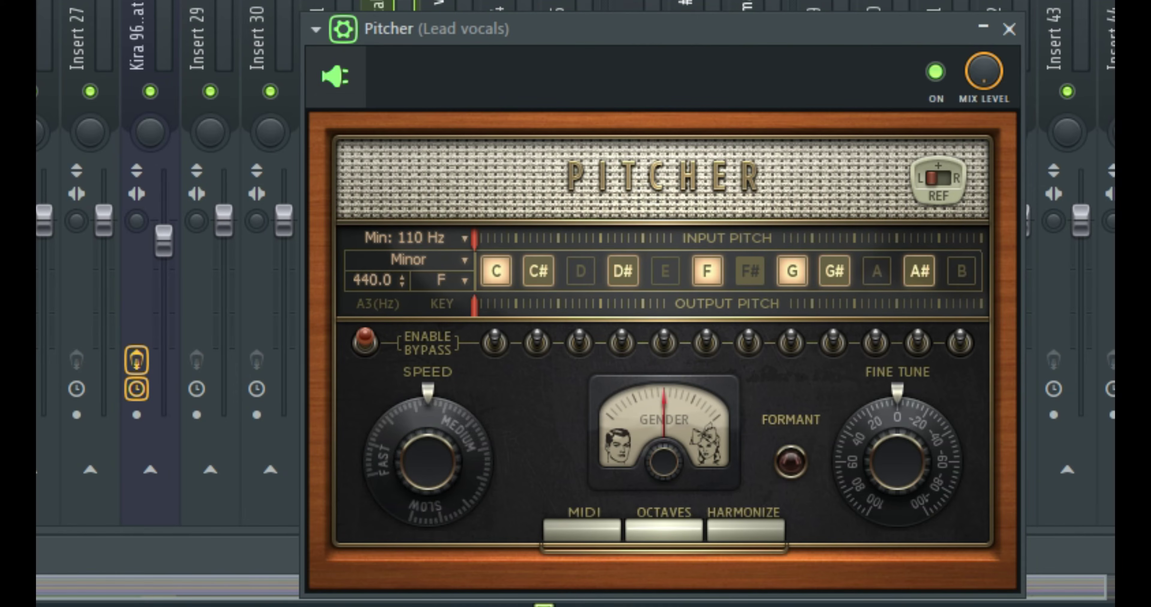
left_click(518, 24)
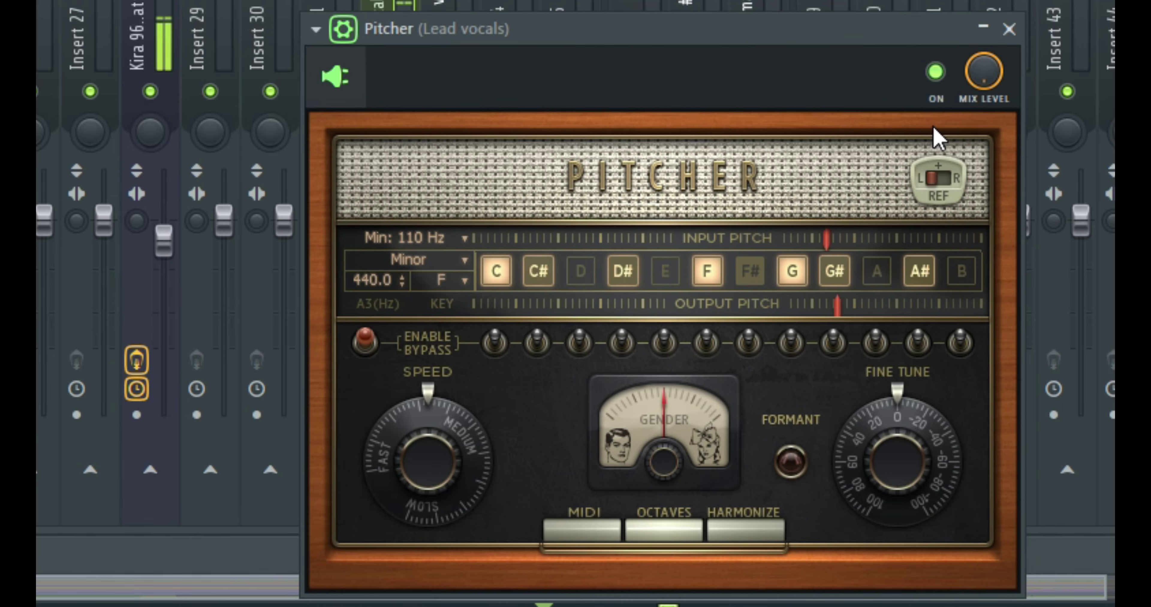
left_click(936, 72)
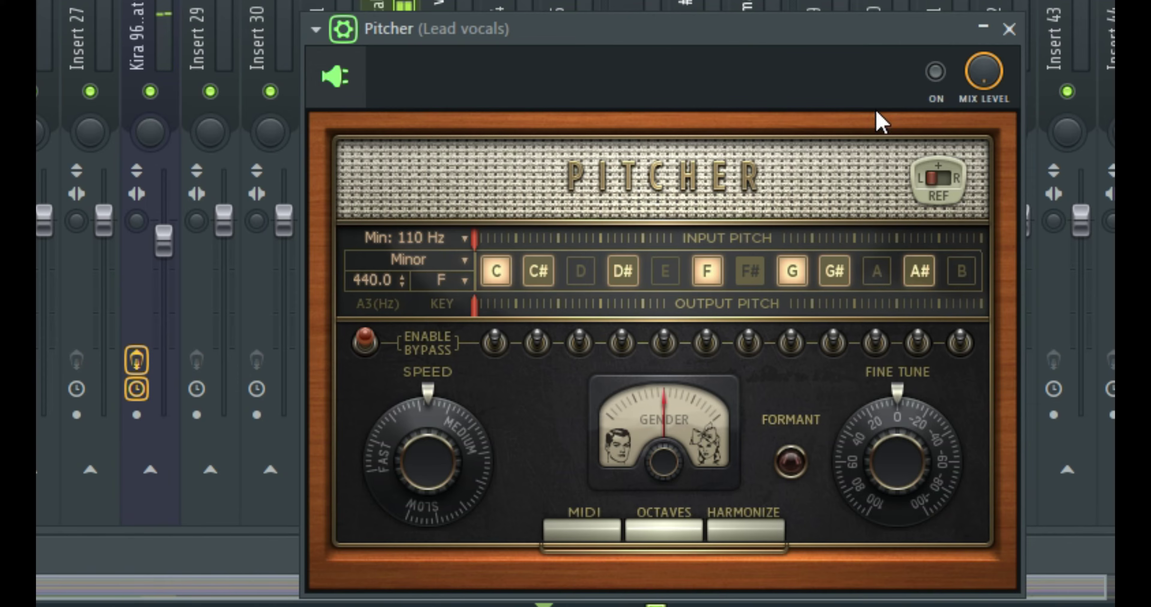
left_click(934, 75)
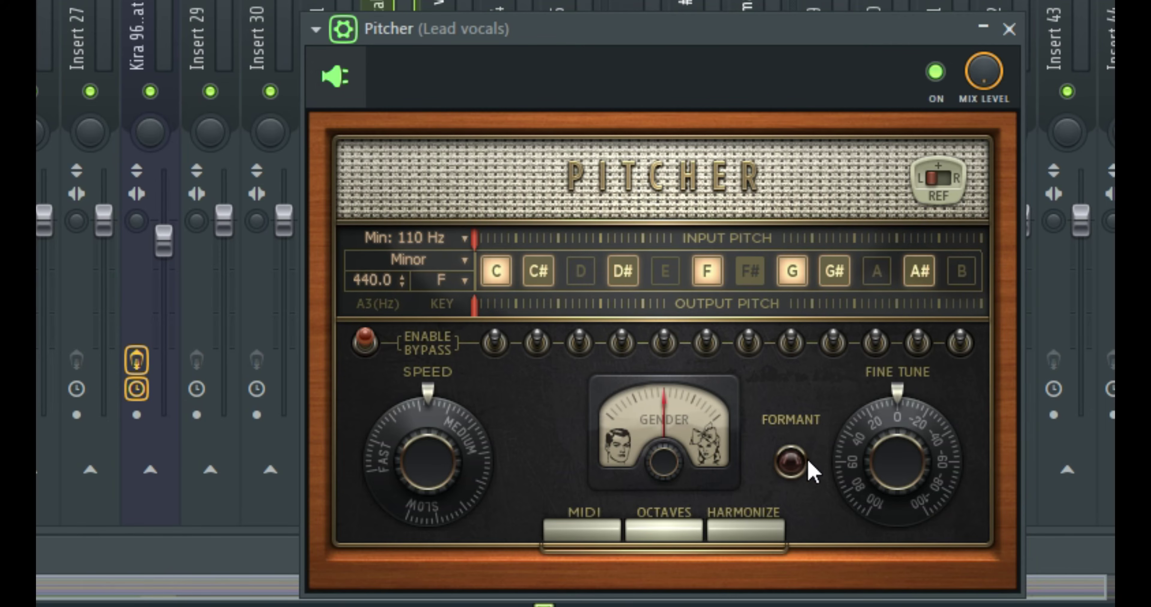
Step: Turn on FORMANT and sweep the Gender knob toward male, female and back to centre
left_click(790, 462)
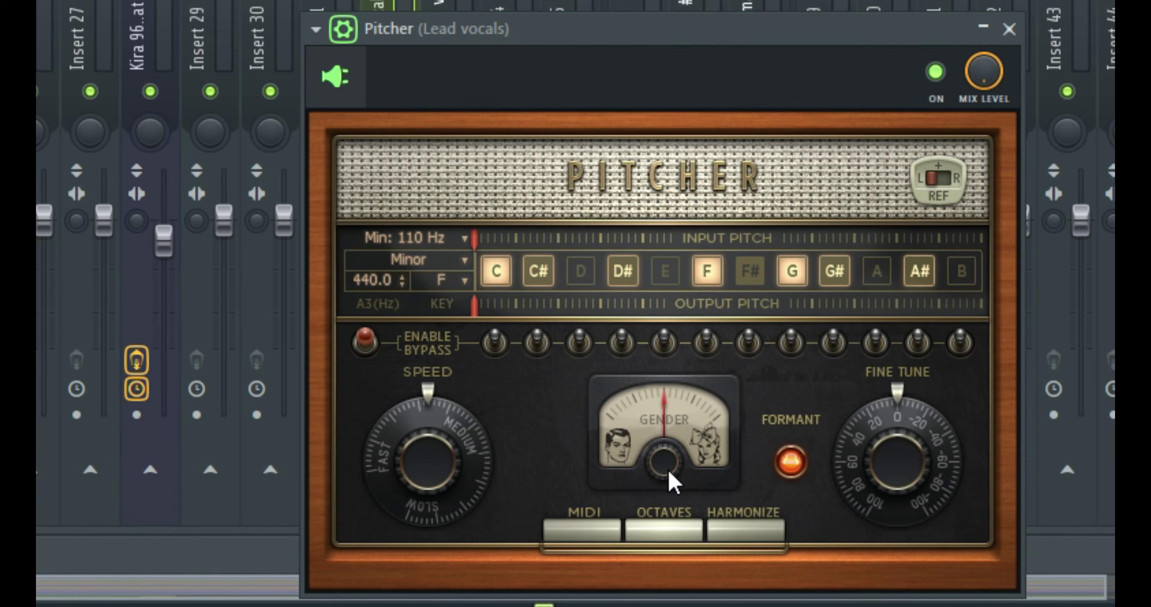
left_click_drag(660, 469, 660, 487)
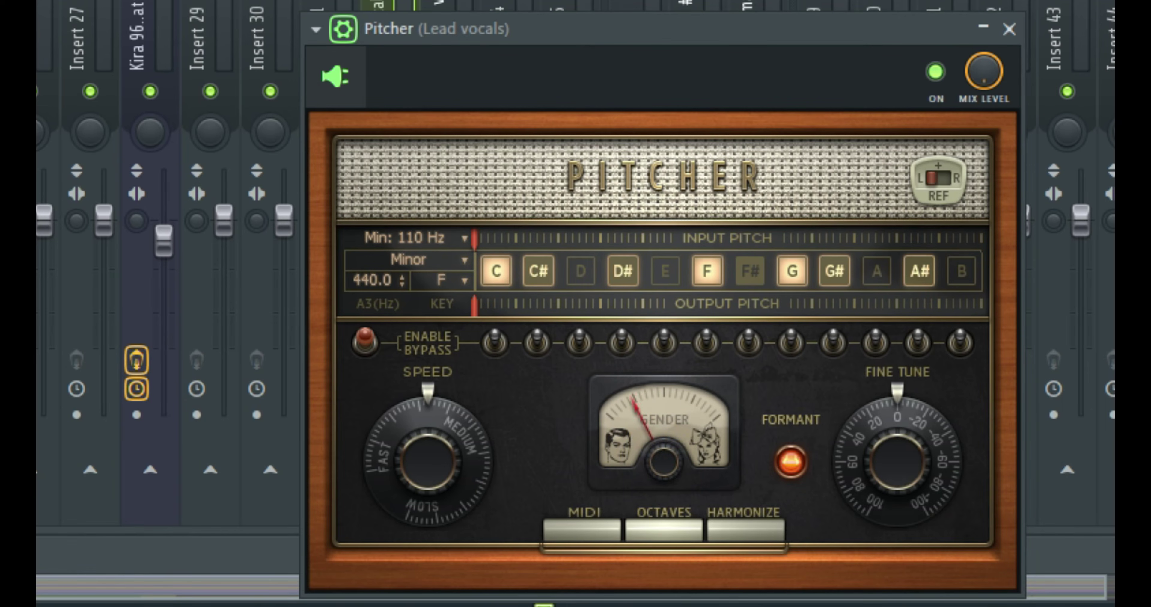
left_click_drag(660, 488, 661, 469)
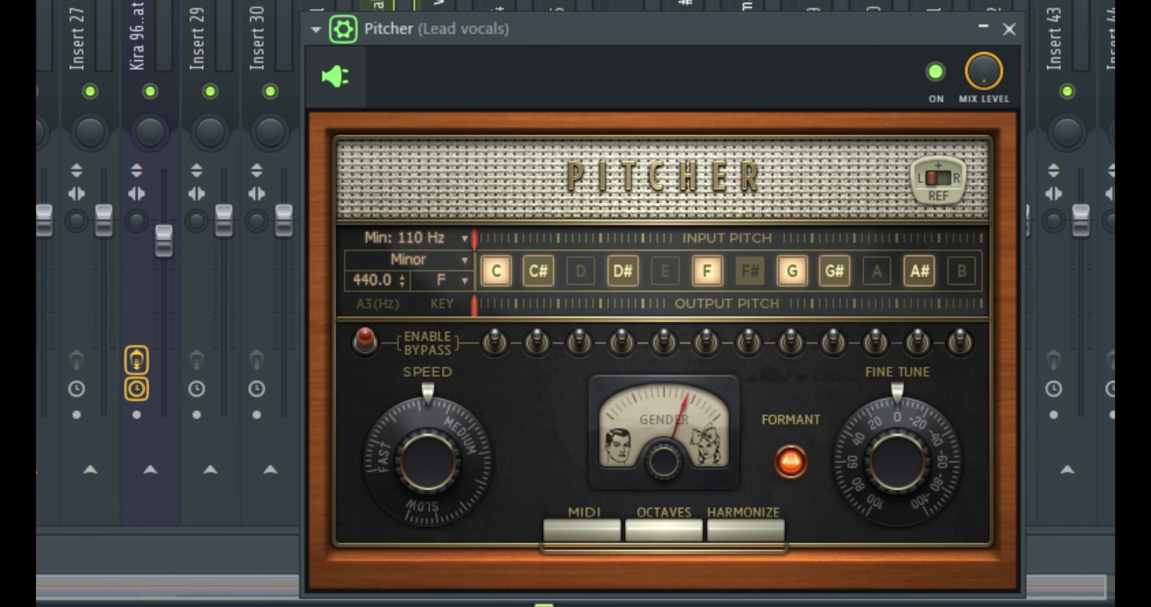
left_click_drag(660, 462, 660, 467)
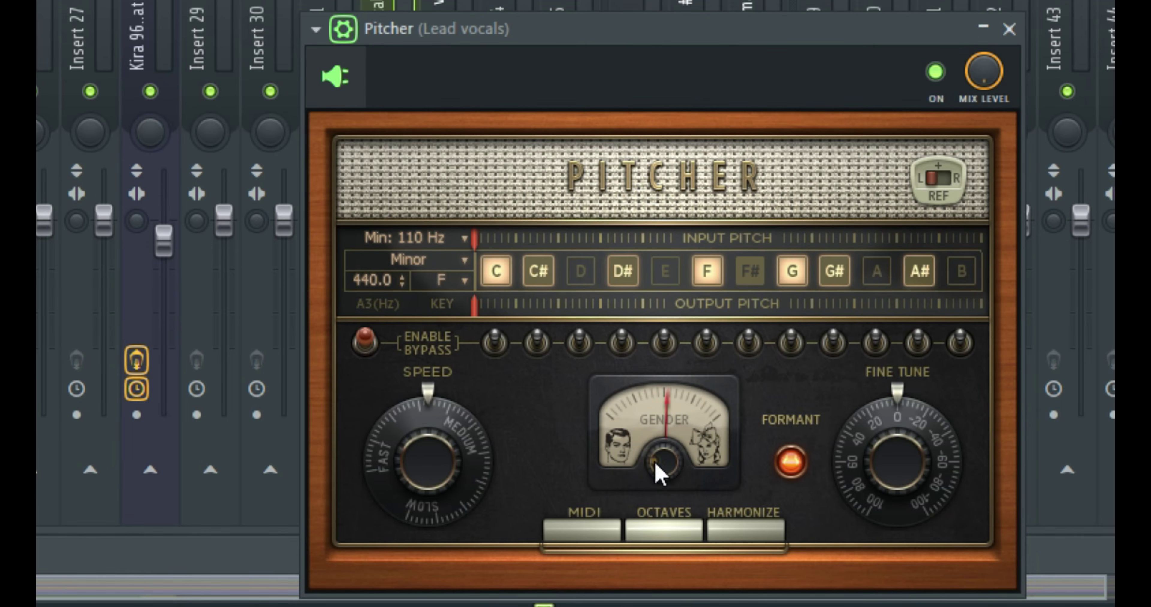
Step: Play the song, nudge Gender just right of centre, and turn FORMANT back off
left_click(631, 27)
key("space")
mouse_move(663, 480)
left_mouse_down()
mouse_move(662, 504)
mouse_move(667, 449)
left_mouse_up()
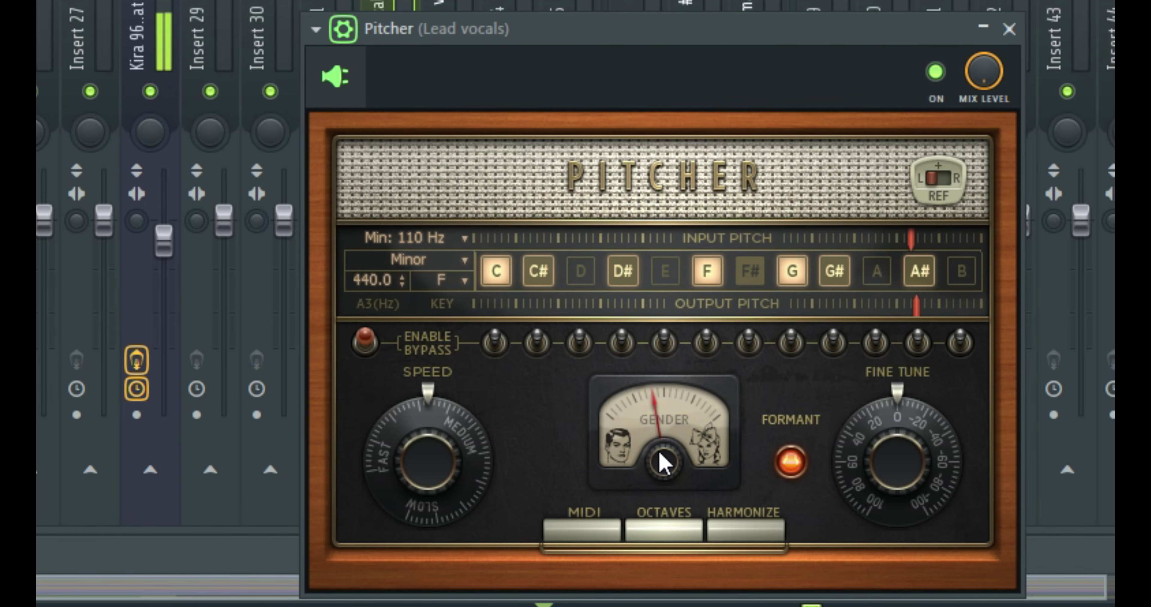
left_click(638, 32)
left_click(789, 460)
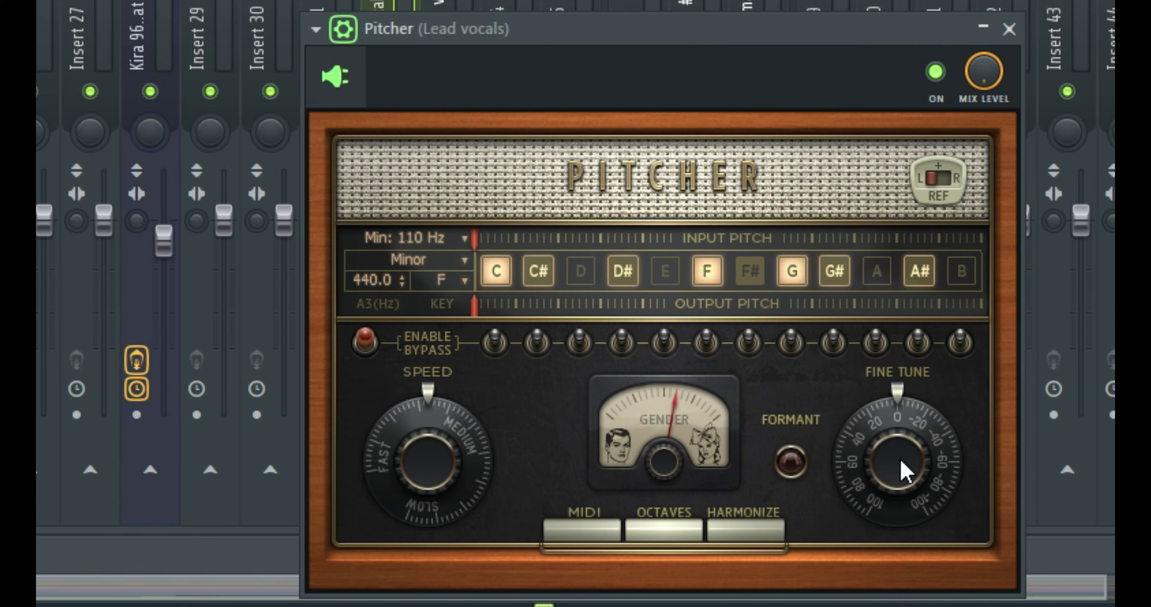
left_click_drag(904, 468, 904, 447)
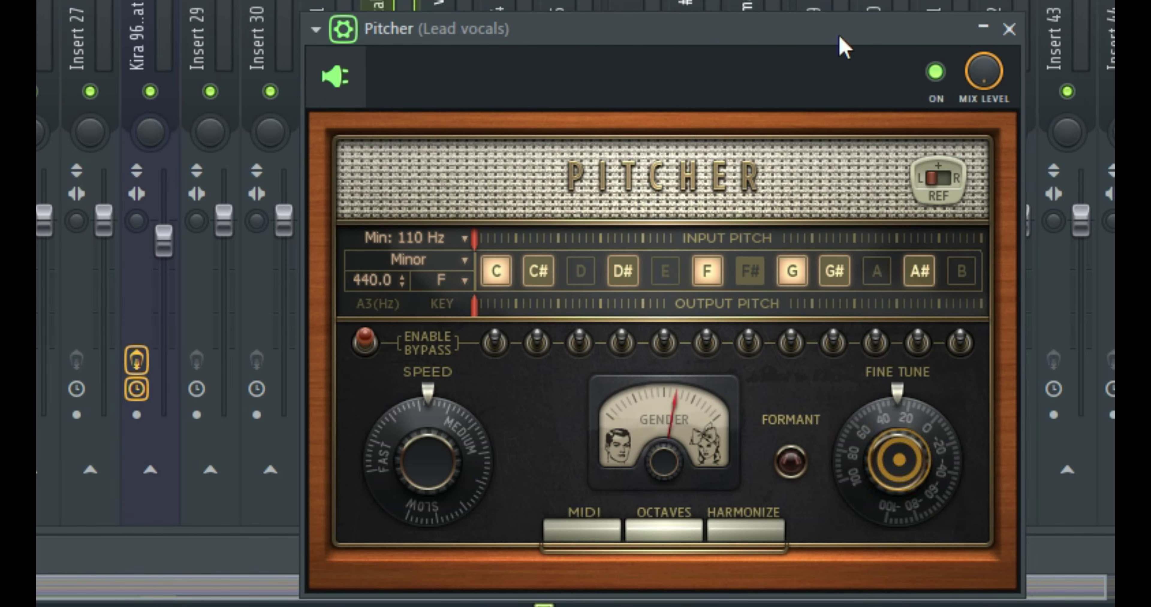
left_click_drag(914, 503, 912, 456)
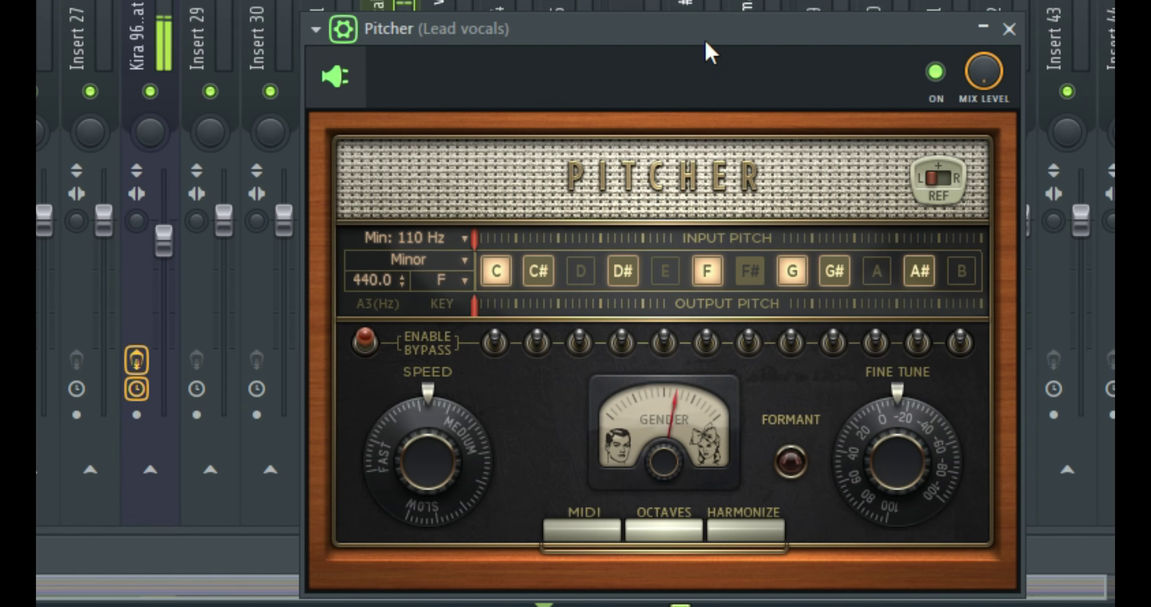
left_click_drag(888, 455, 888, 463)
left_click(749, 29)
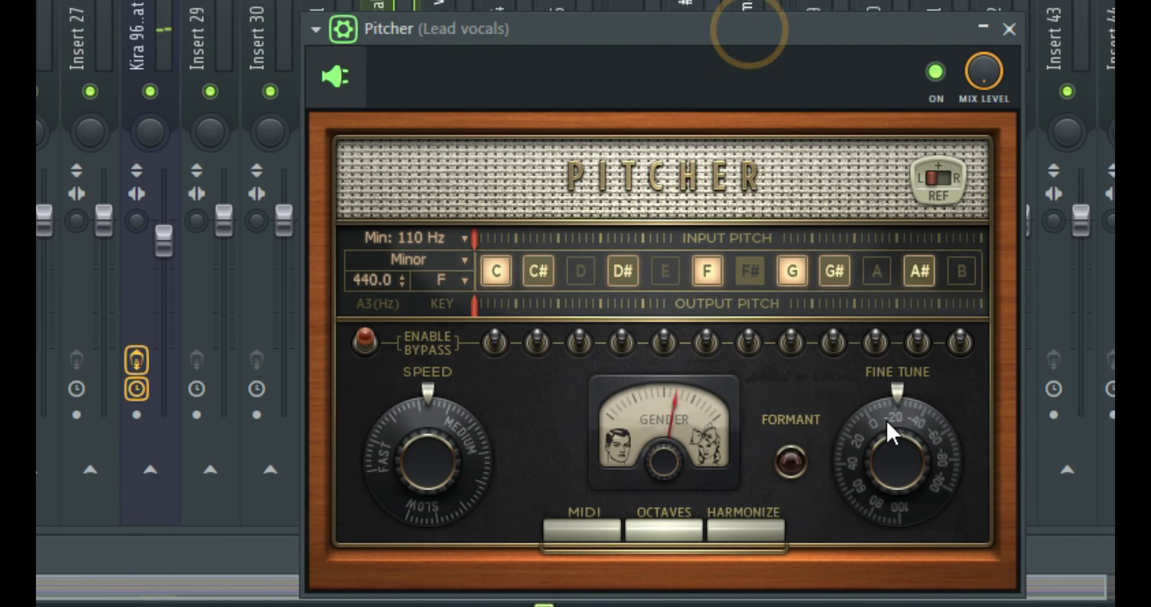
mouse_move(896, 446)
left_mouse_down()
mouse_move(897, 419)
mouse_move(891, 439)
left_mouse_up()
right_click(892, 438)
key("Escape")
right_click(868, 444)
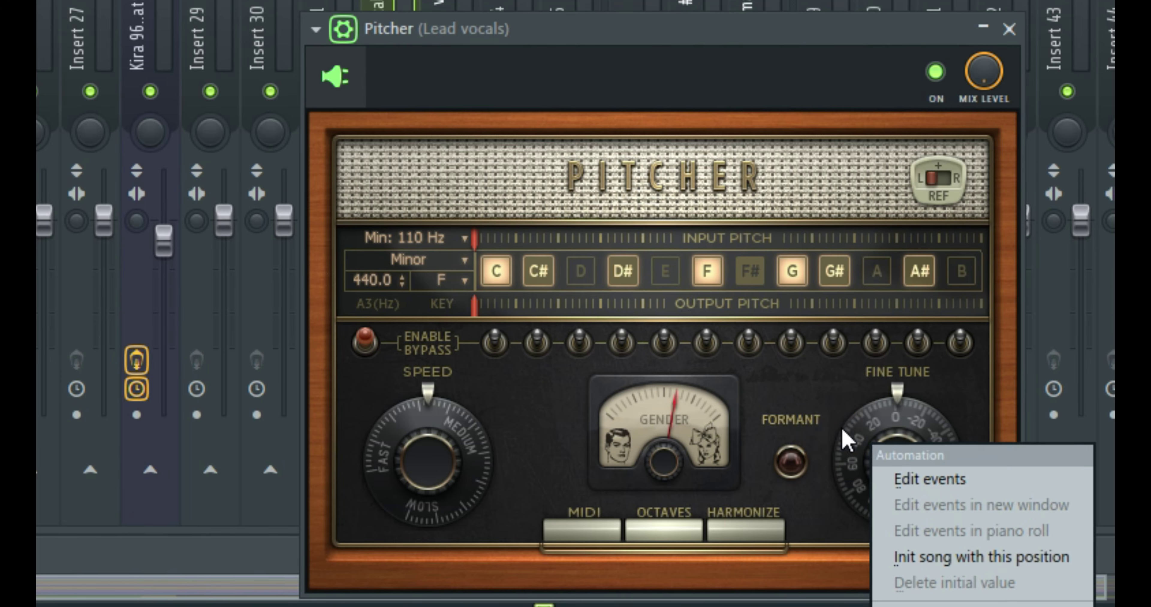
left_click(834, 426)
left_click(867, 449)
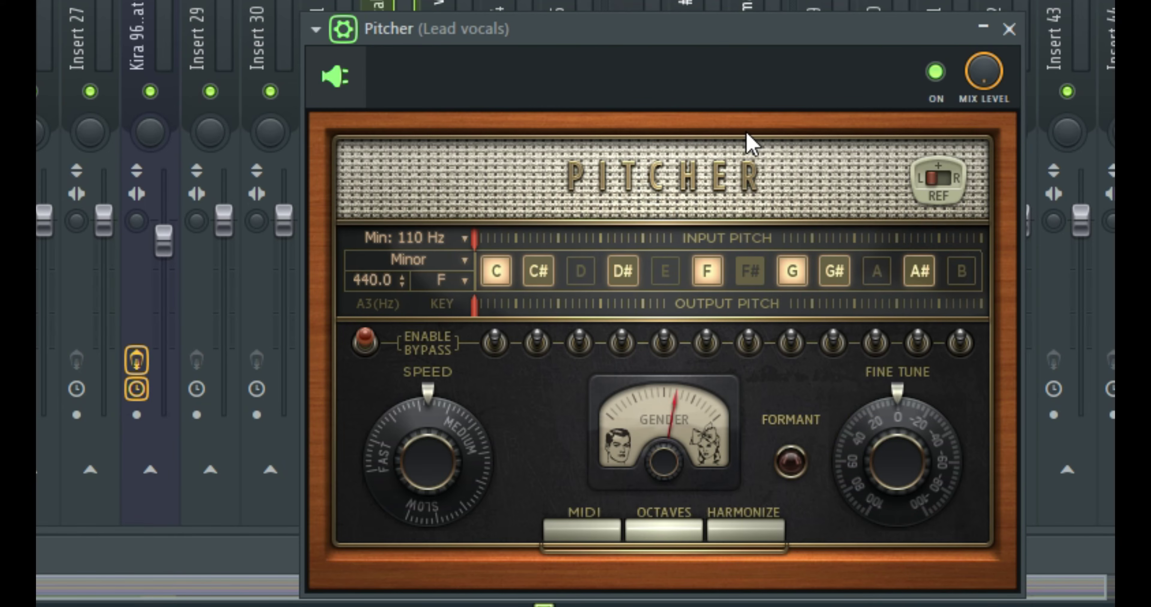
Step: A/B the lead vocal by toggling Pitcher off and on three times, ending on, and move its window up-left
left_click(934, 76)
left_click(858, 27)
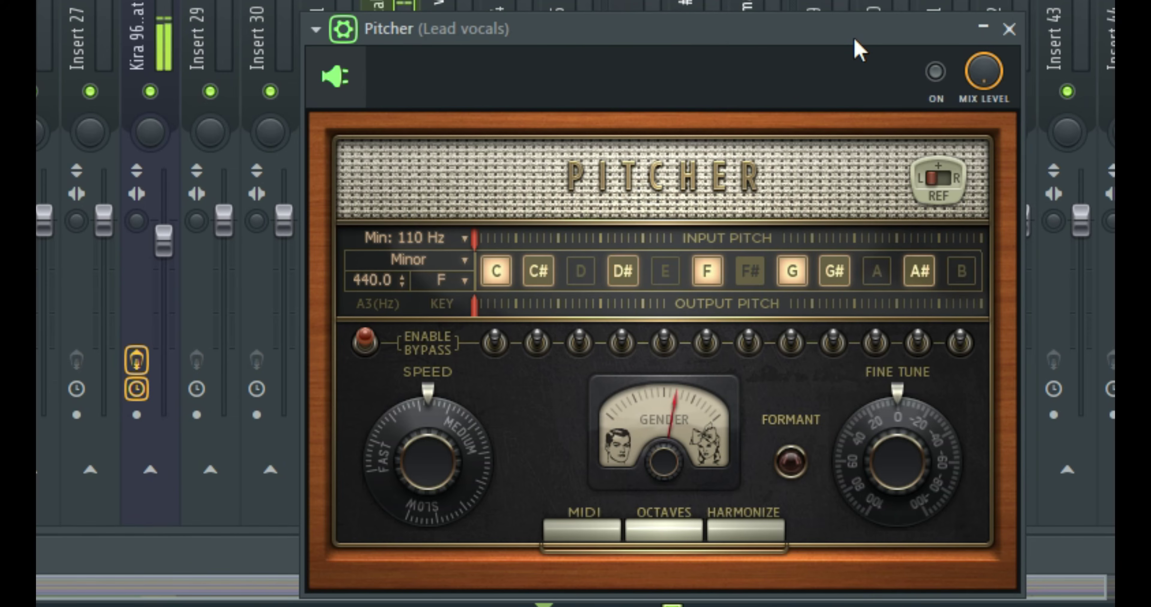
left_click(943, 80)
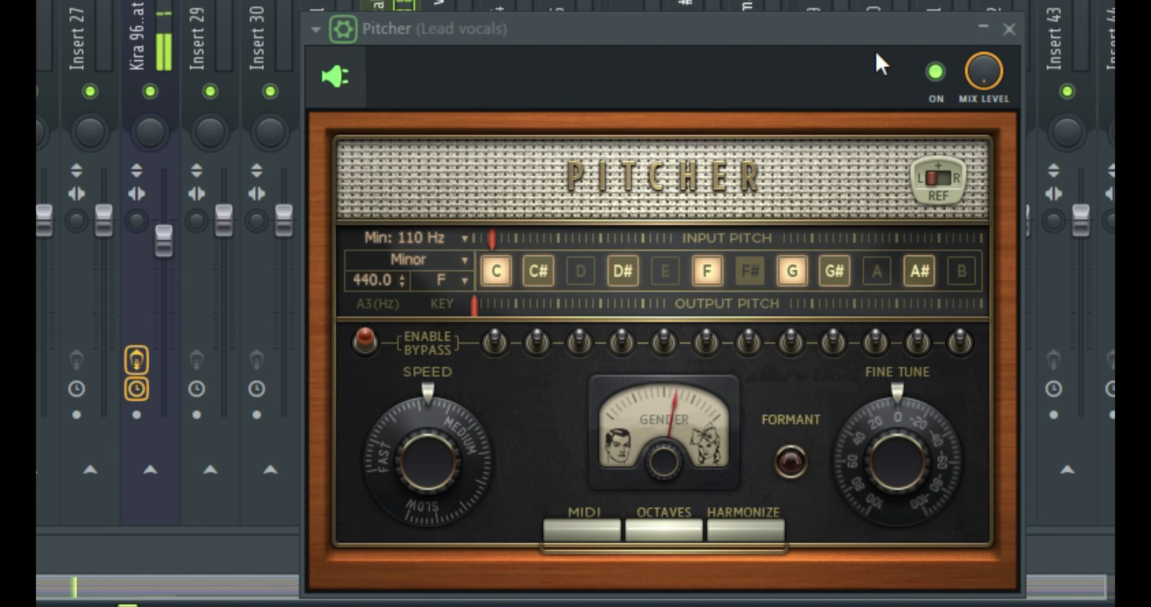
left_click(935, 71)
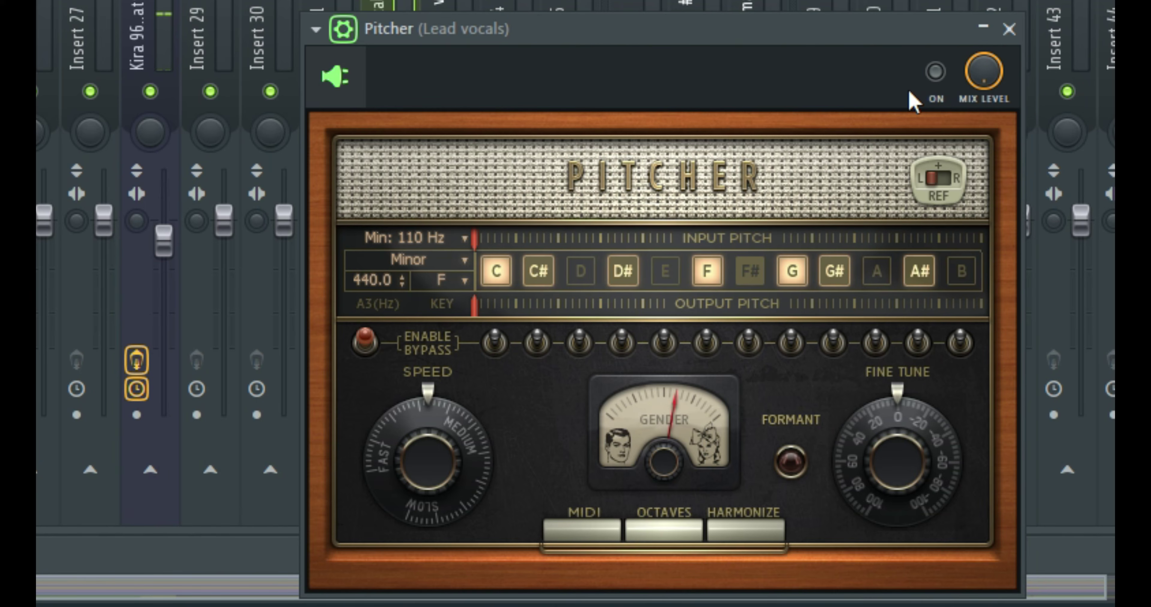
left_click(935, 81)
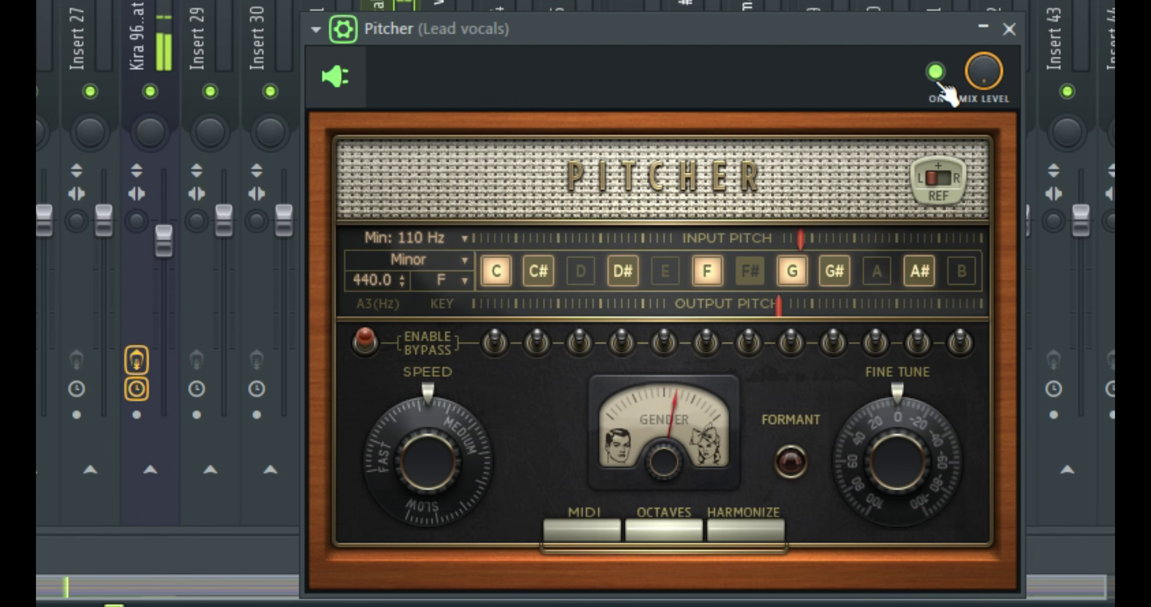
left_click(938, 84)
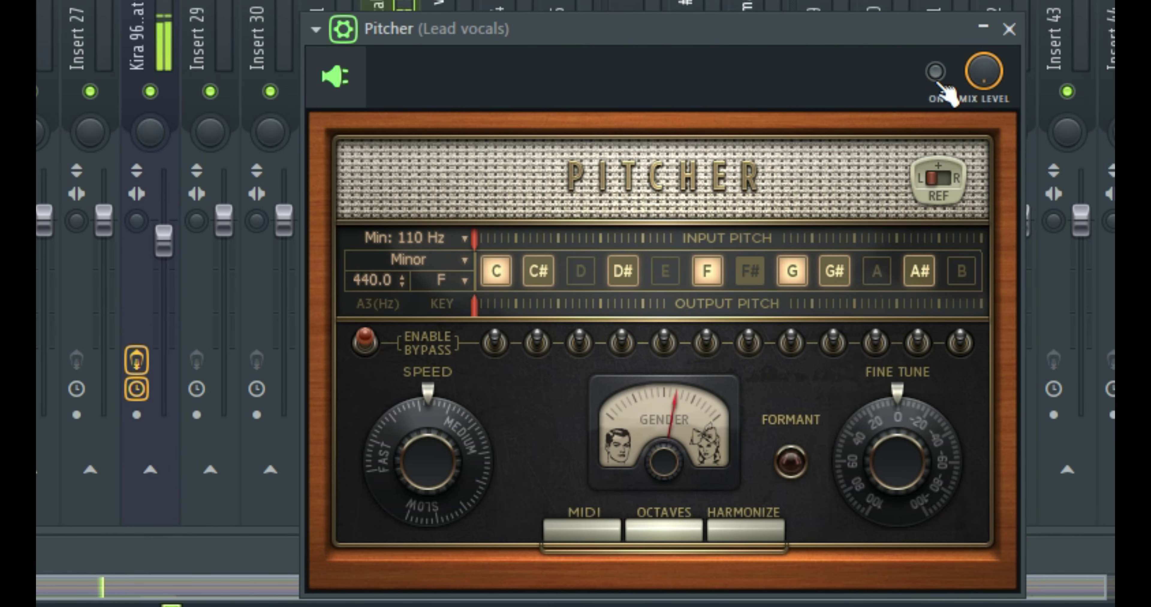
left_click(937, 82)
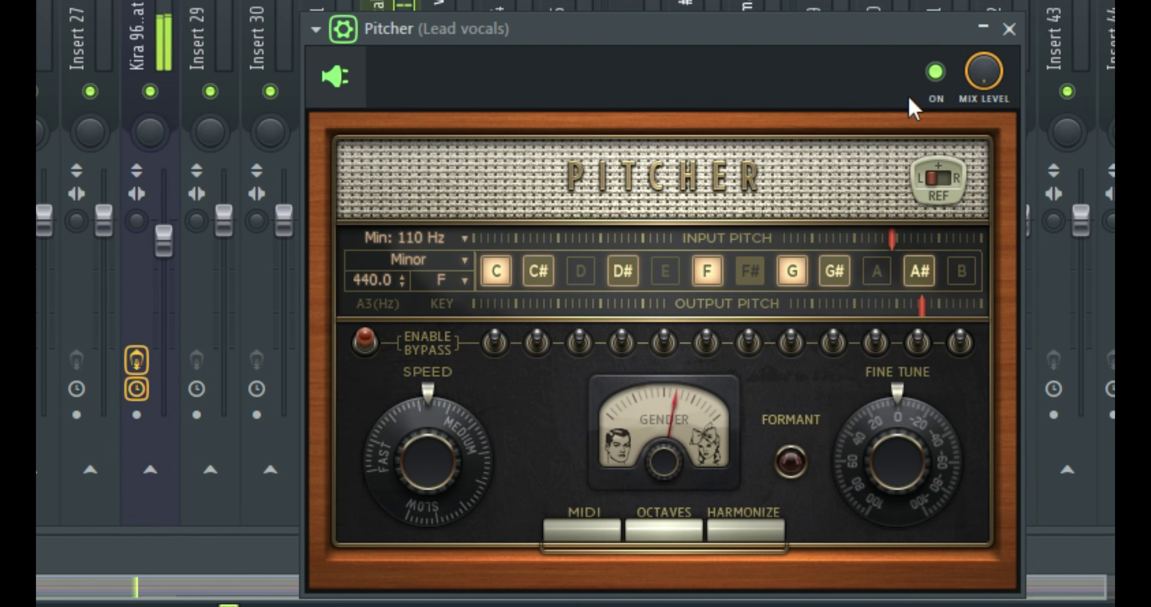
left_click_drag(894, 110, 813, 45)
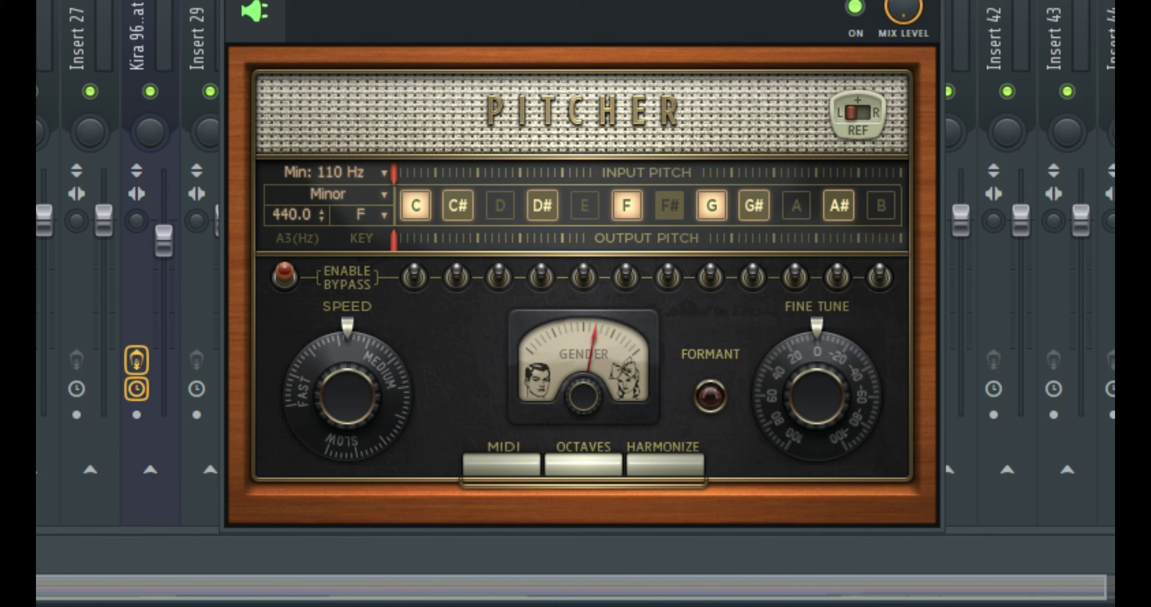